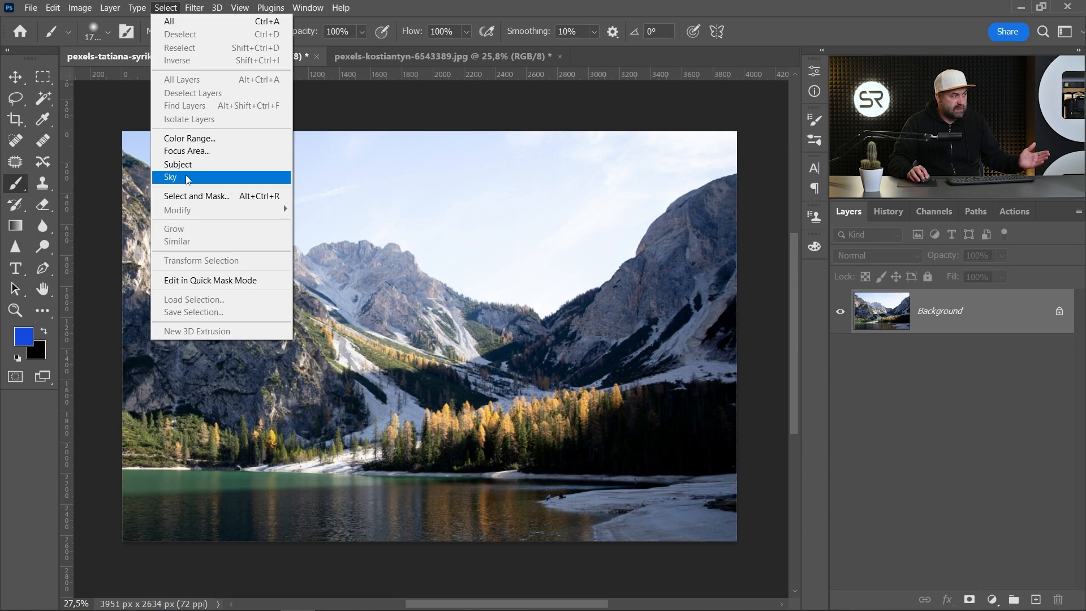
Select the sky in the mountain lake photo, add a new layer, and set the foreground color to blue 345dd4
click(188, 178)
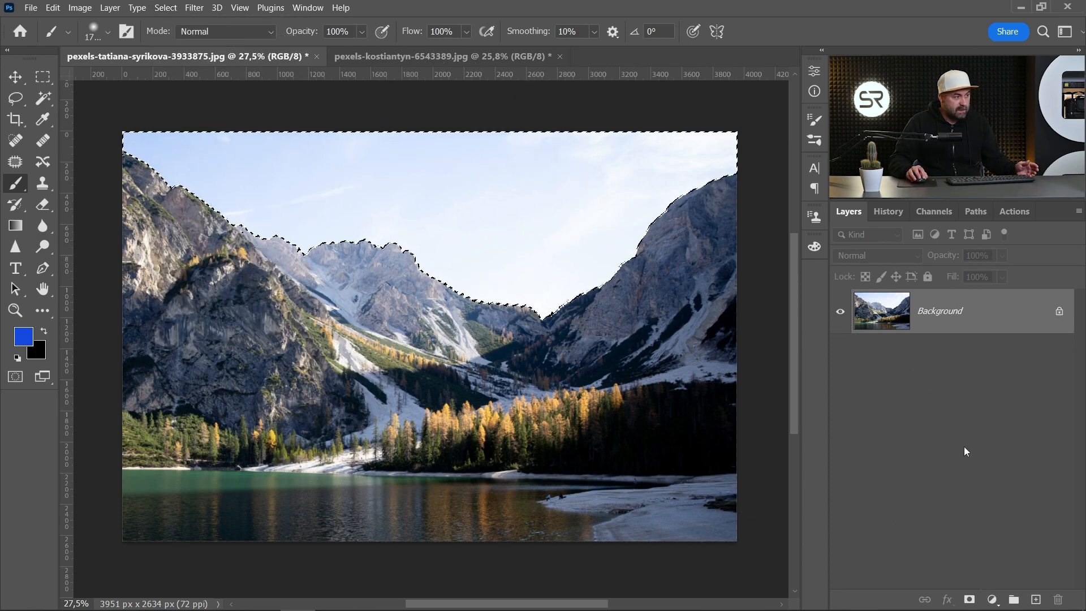
click(1036, 599)
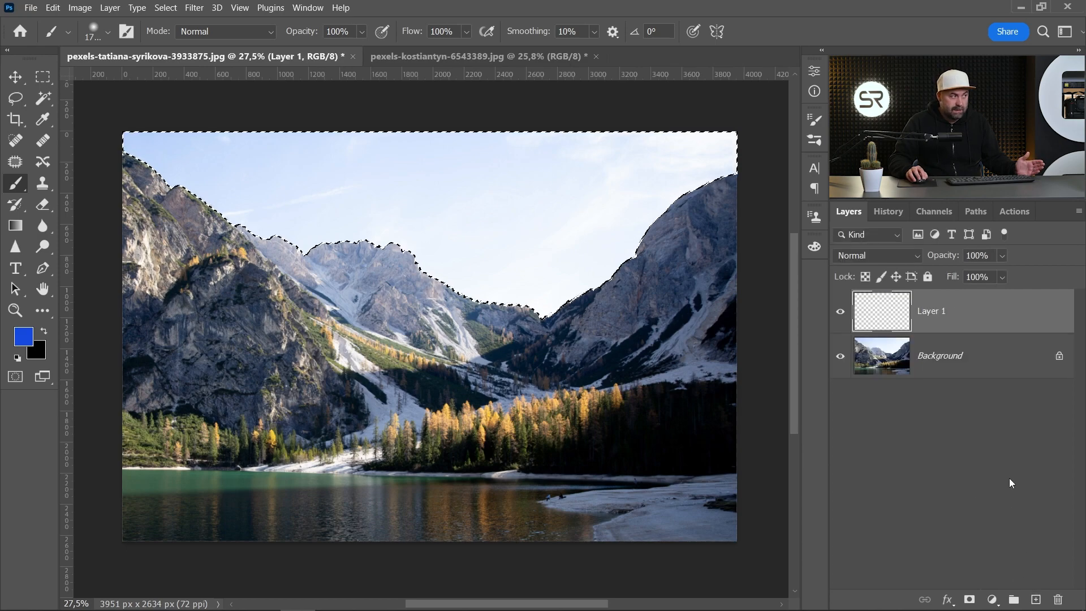
click(23, 337)
mouse_move(873, 341)
mouse_down()
mouse_move(840, 353)
mouse_move(847, 334)
mouse_up()
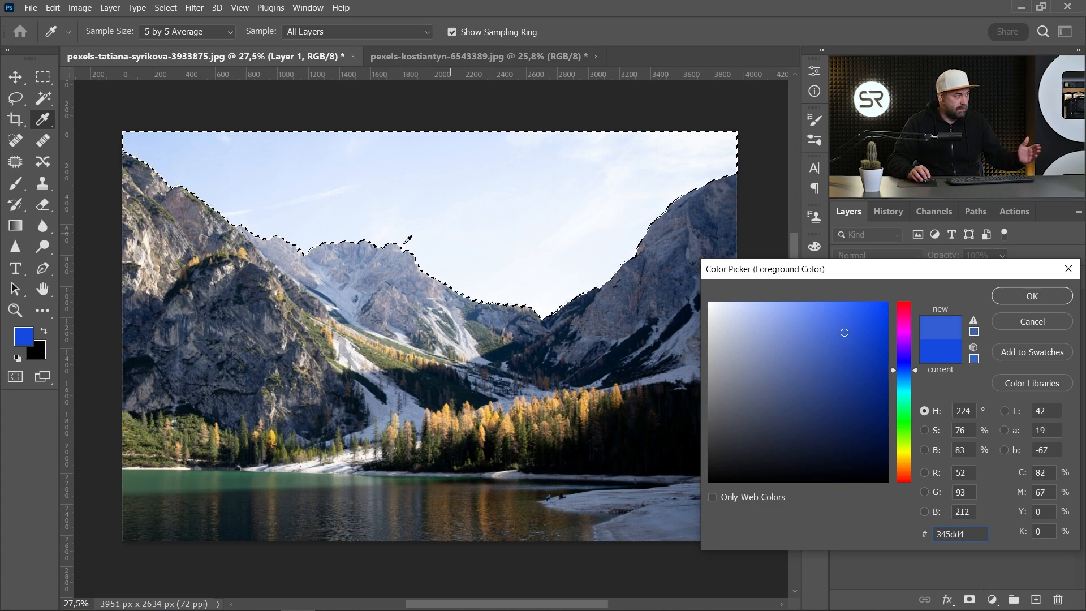
click(1032, 296)
Paint the selected sky blue on the new layer with a large soft brush and deselect
key(b)
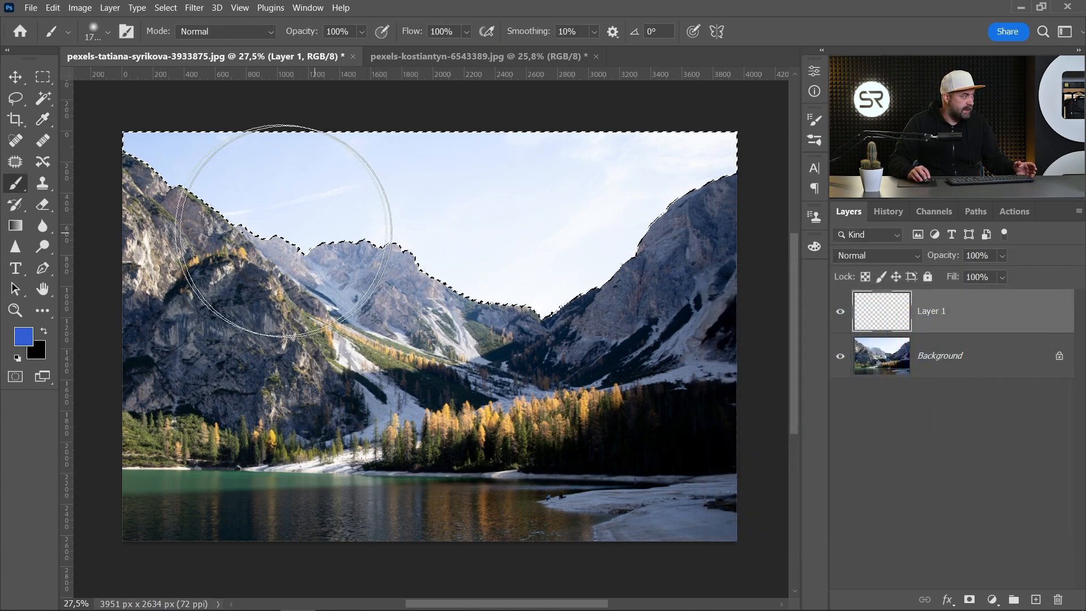
drag(170, 121, 374, 152)
mouse_move(478, 160)
mouse_down()
mouse_move(603, 150)
mouse_move(670, 116)
mouse_move(518, 201)
mouse_move(455, 160)
mouse_move(379, 136)
mouse_move(738, 86)
mouse_move(424, 130)
mouse_move(181, 120)
mouse_move(558, 198)
mouse_move(604, 302)
mouse_up()
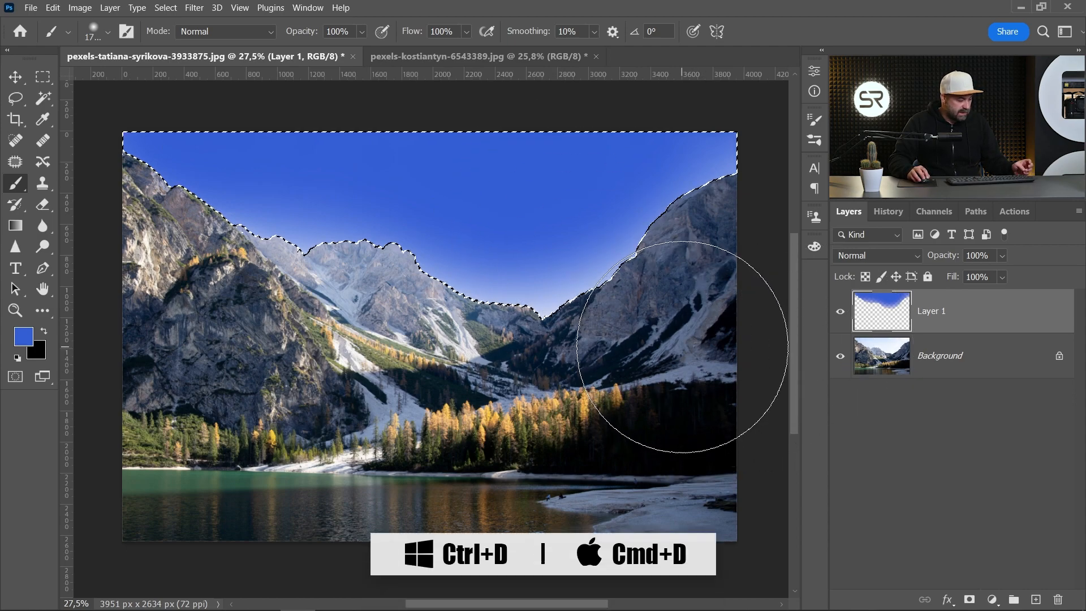
key(ctrl+d)
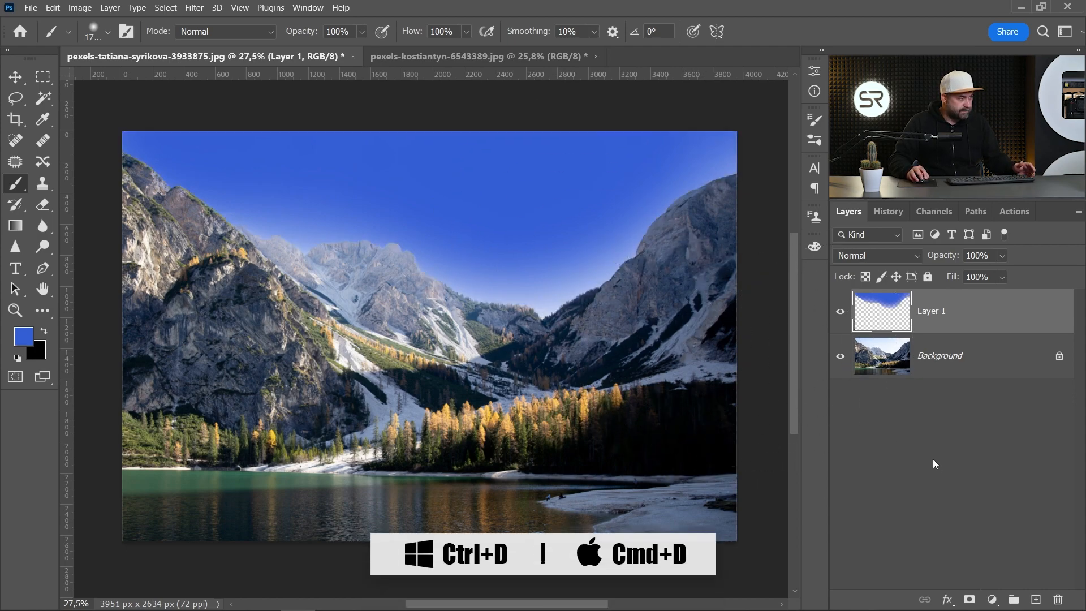
Blend the blue layer into the clouds by splitting the Blend If Underlying Layer white slider to 203 / 252
double_click(1059, 314)
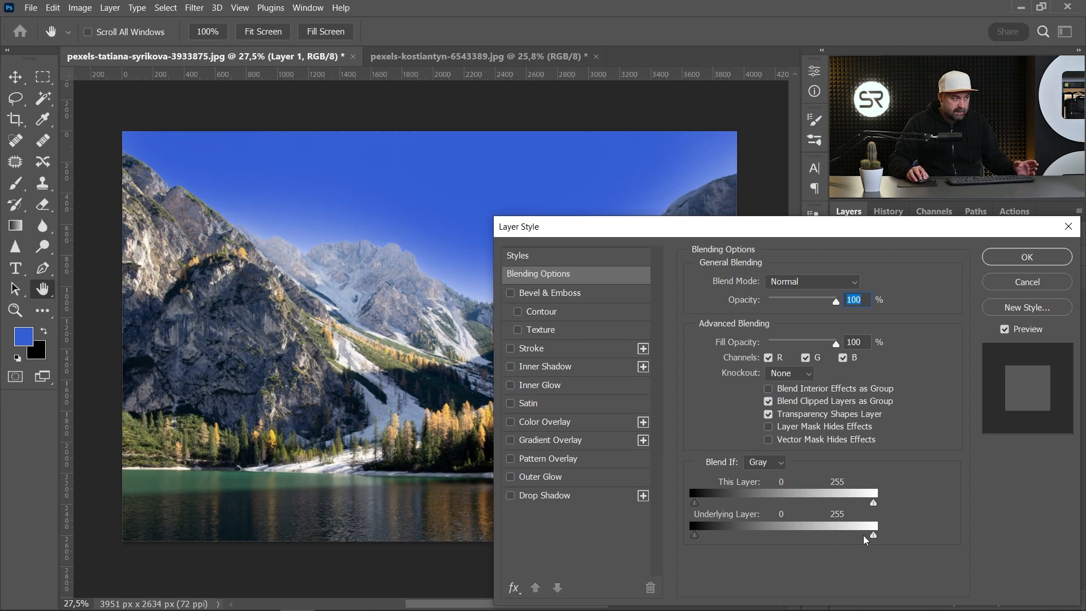
mouse_move(873, 538)
mouse_down()
mouse_move(831, 538)
mouse_move(873, 534)
mouse_up()
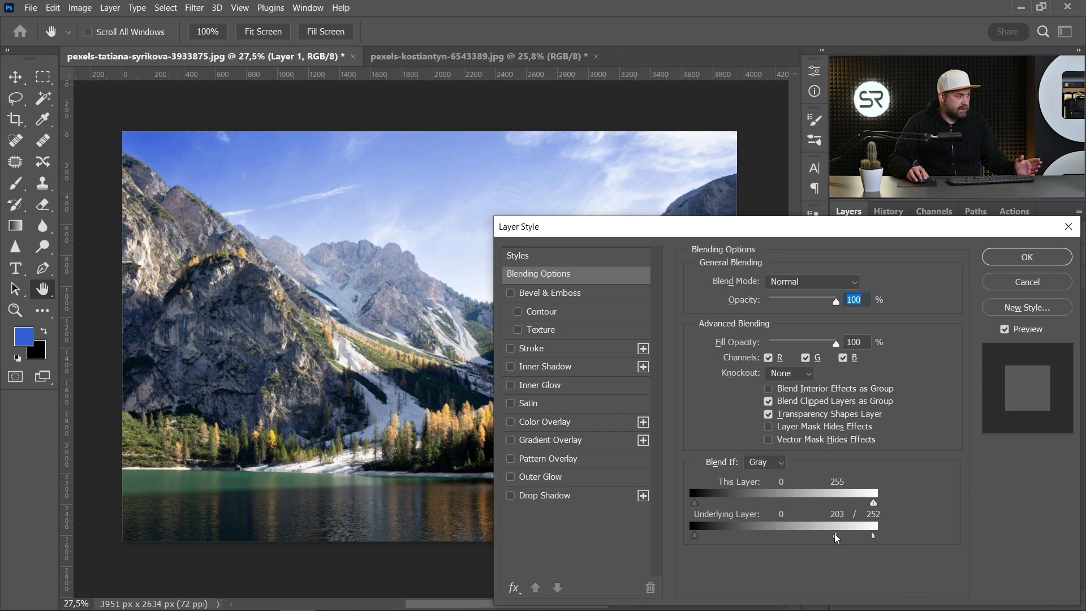
click(1053, 258)
key(b)
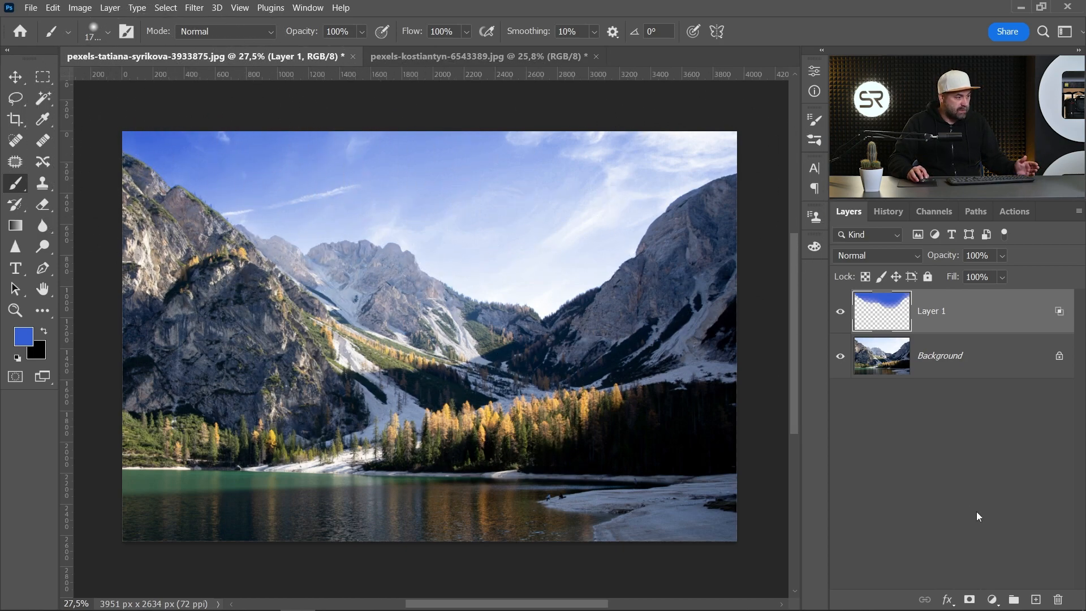
Add a mask to Layer 1 and soften the blue near the sky's upper-left corner with a black brush at 20% opacity
click(970, 598)
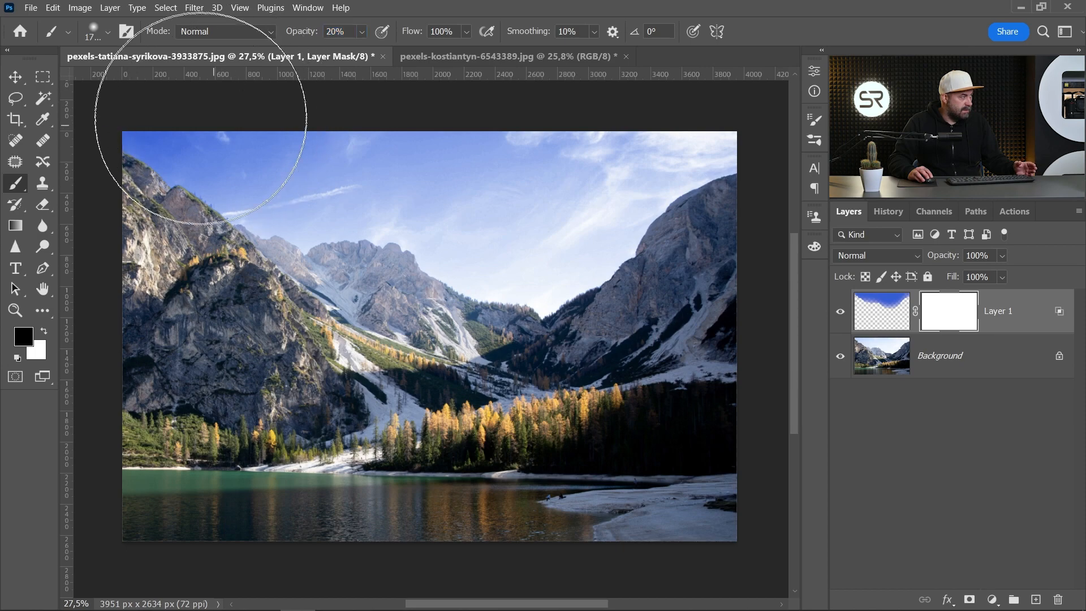
click(184, 114)
click(158, 113)
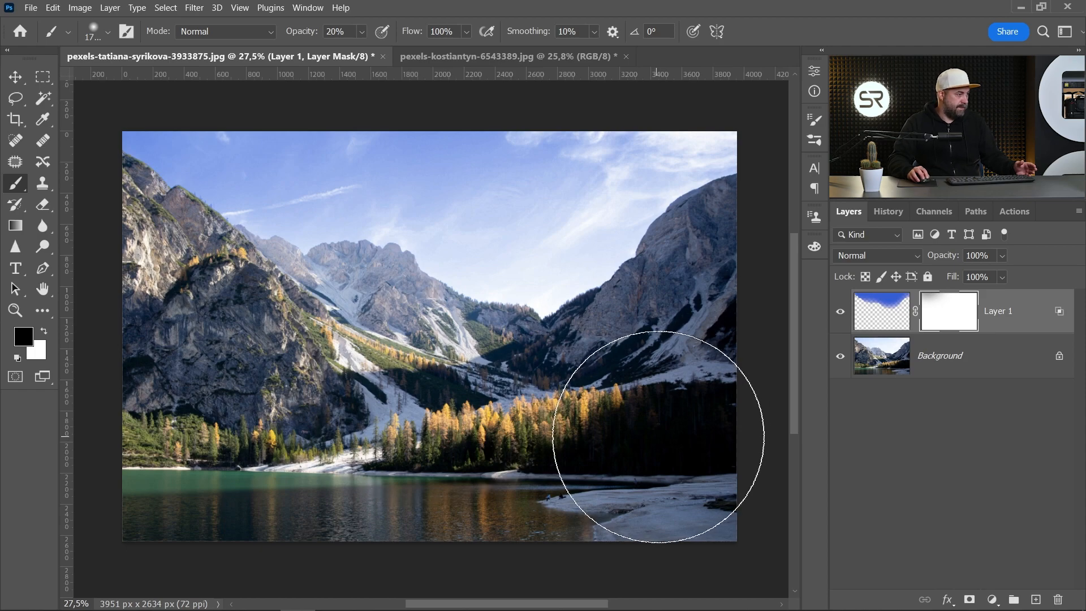
click(944, 470)
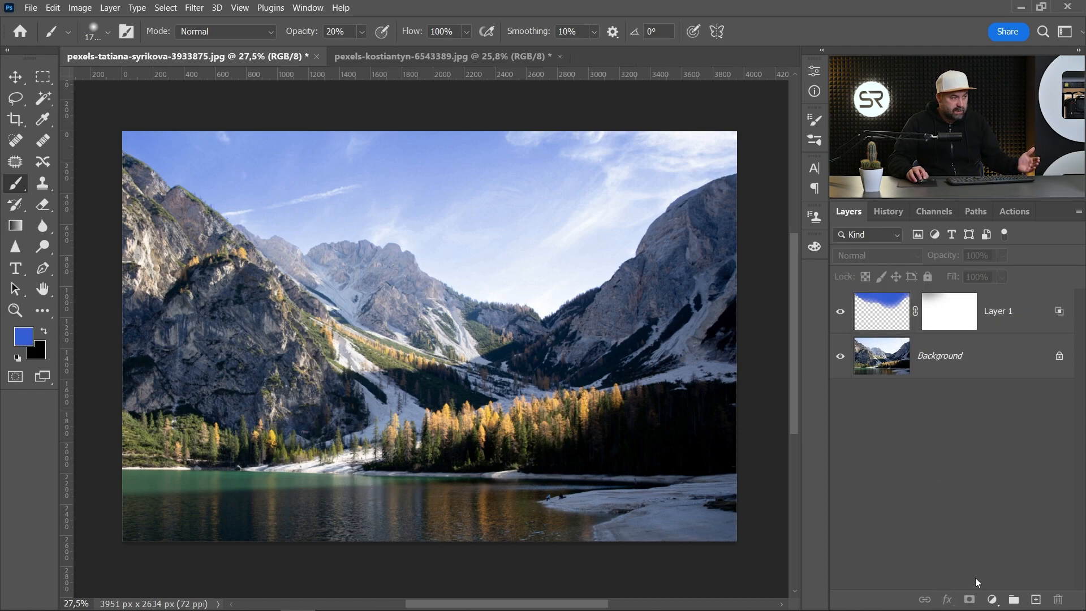
Add a Hue/Saturation adjustment clipped to Layer 1 with saturation +42 and lightness -22, and compare with the original photo
click(992, 600)
click(1015, 462)
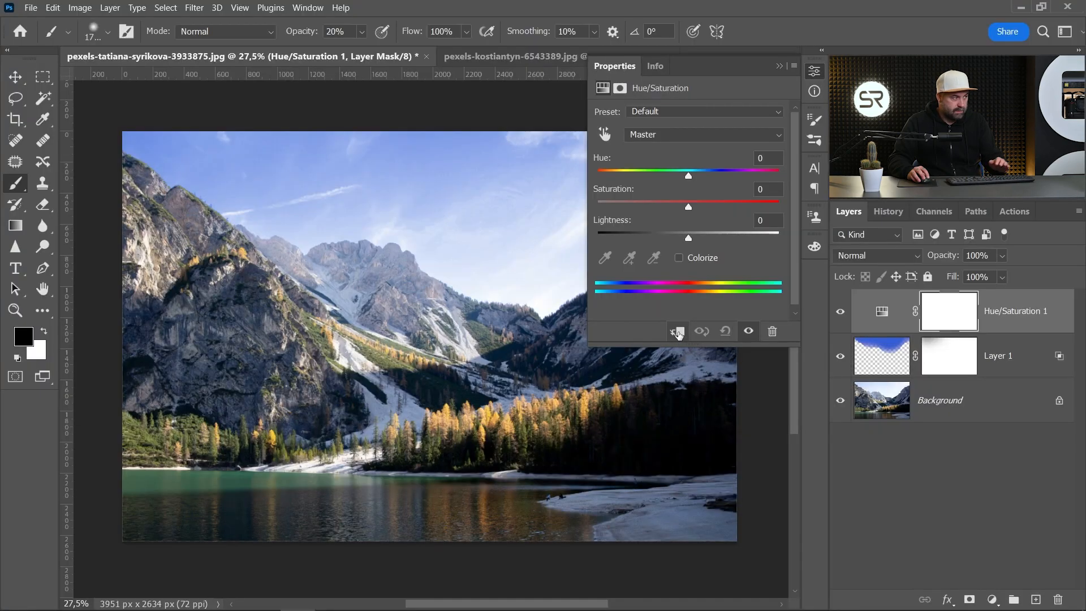
click(678, 332)
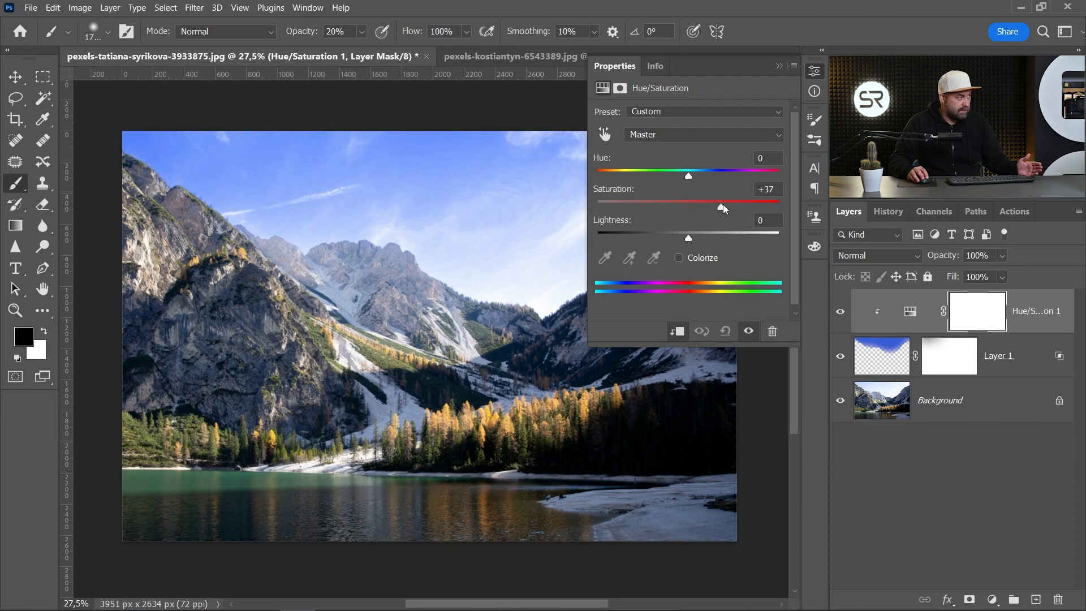
drag(724, 209, 726, 210)
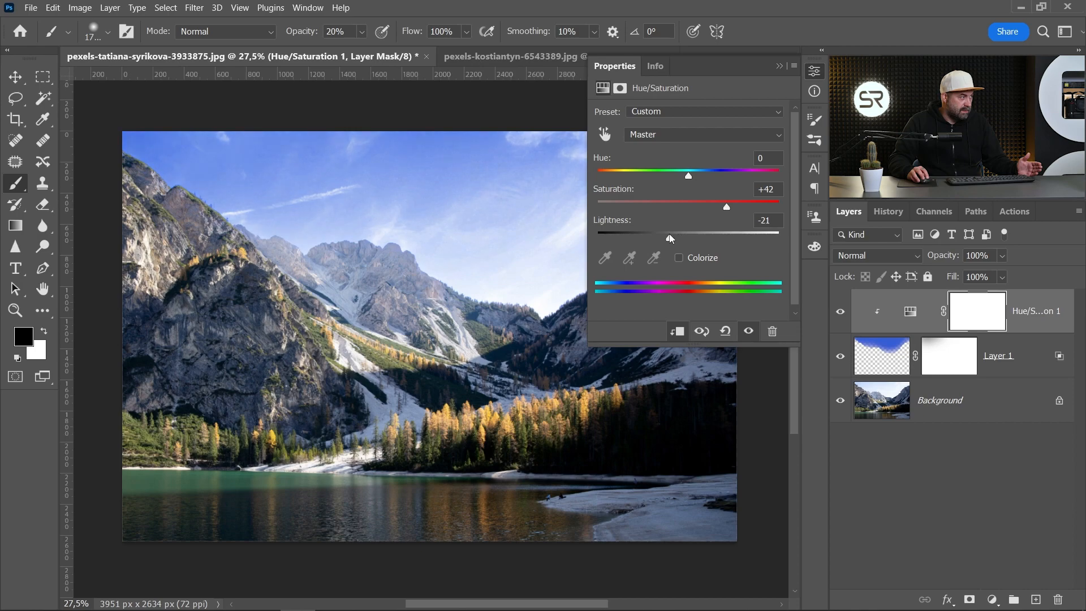
drag(663, 236, 668, 236)
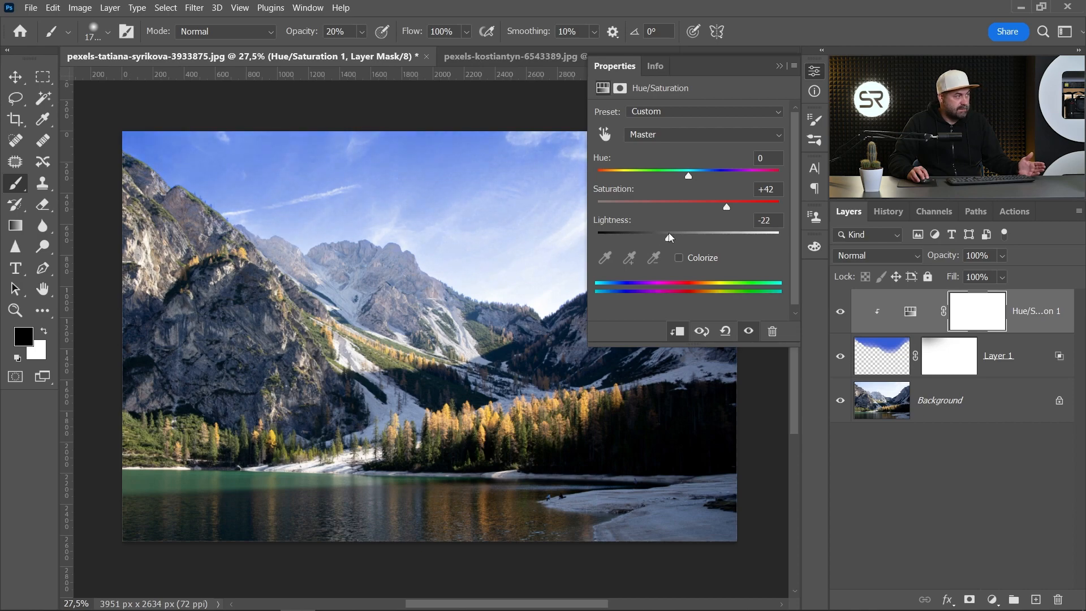
click(814, 71)
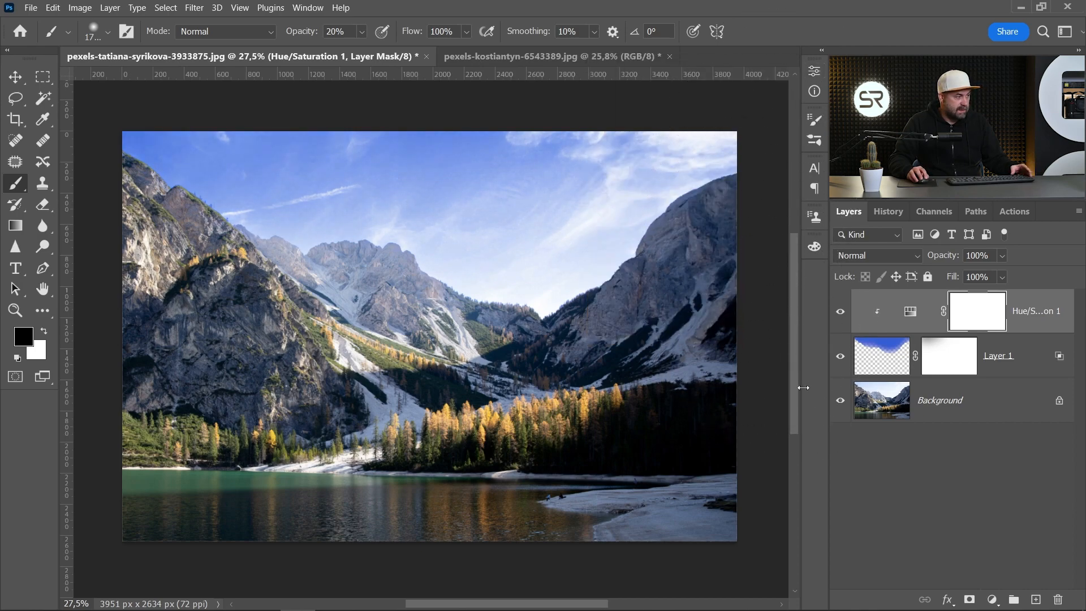
alt+click(839, 400)
alt+click(839, 400)
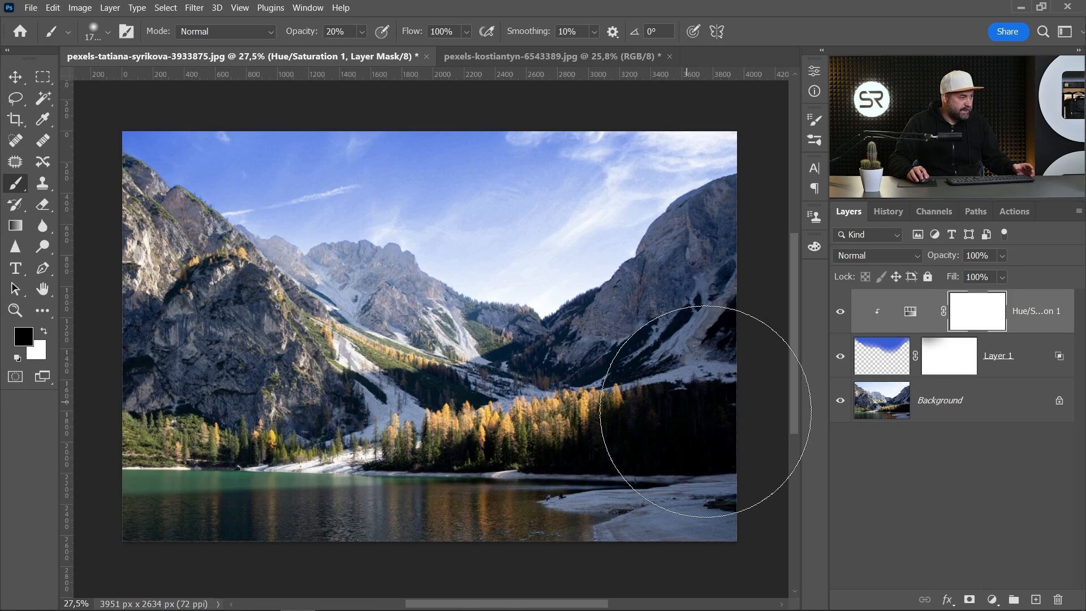
Switch to pexels-kostiantyn-6543389.jpg and select its sky, checking the selection around the leaves
click(532, 54)
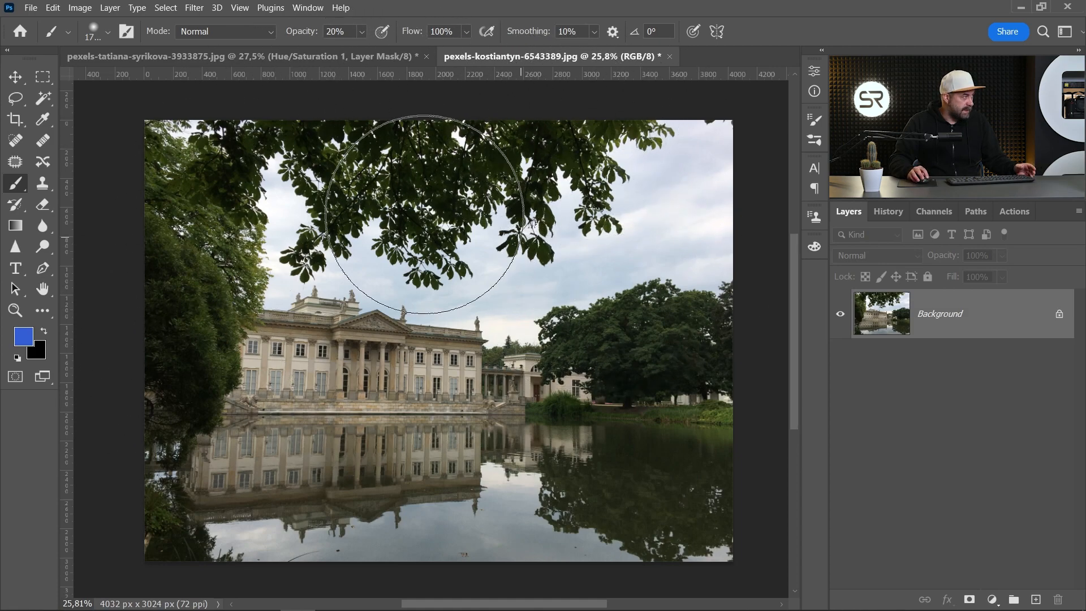
click(166, 8)
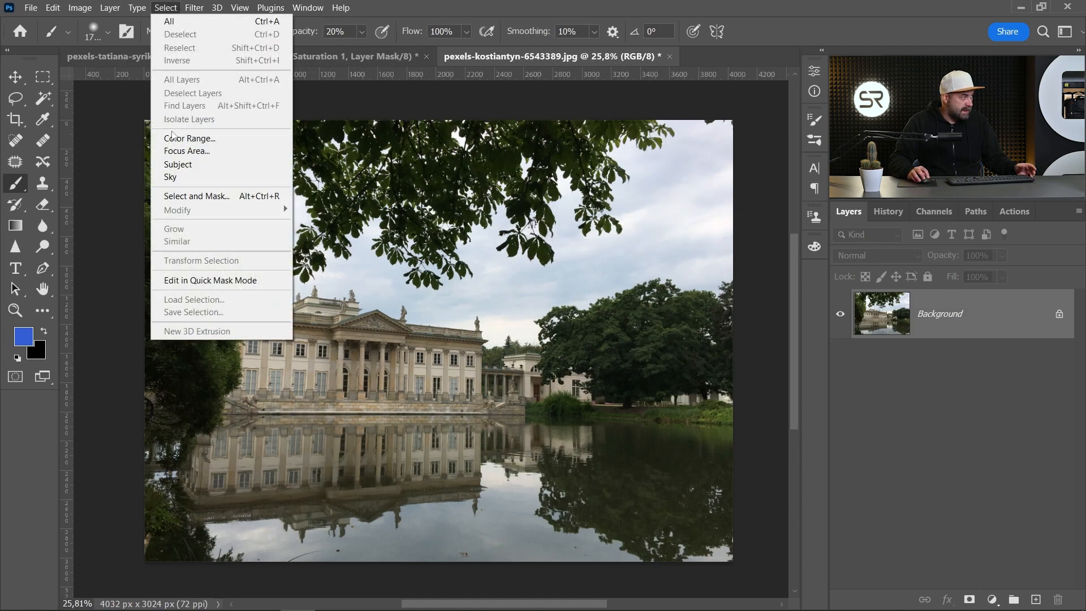
click(170, 177)
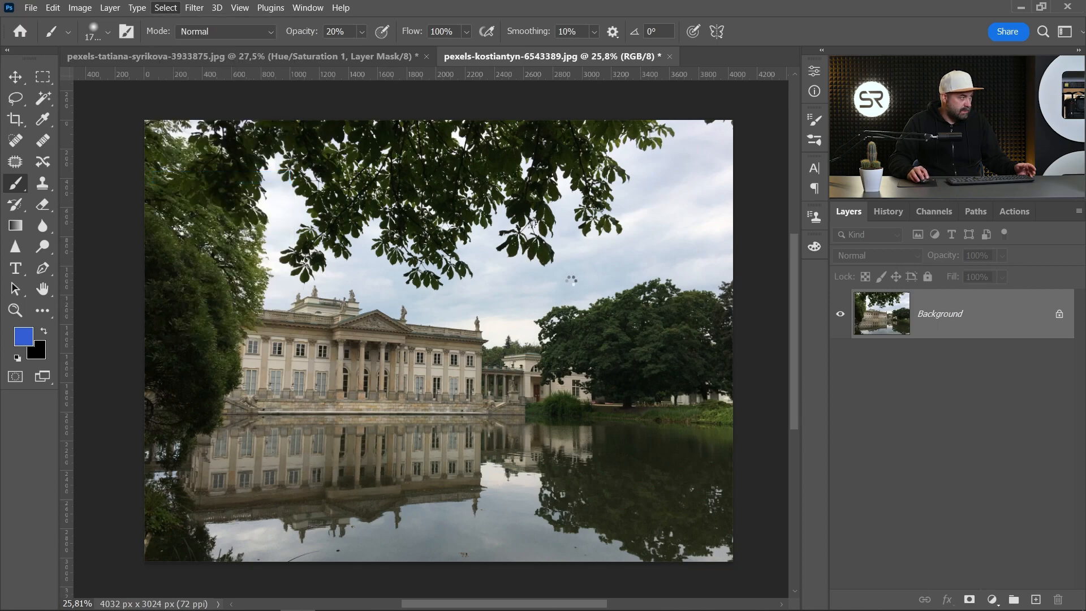
scroll(565, 299, up, 5)
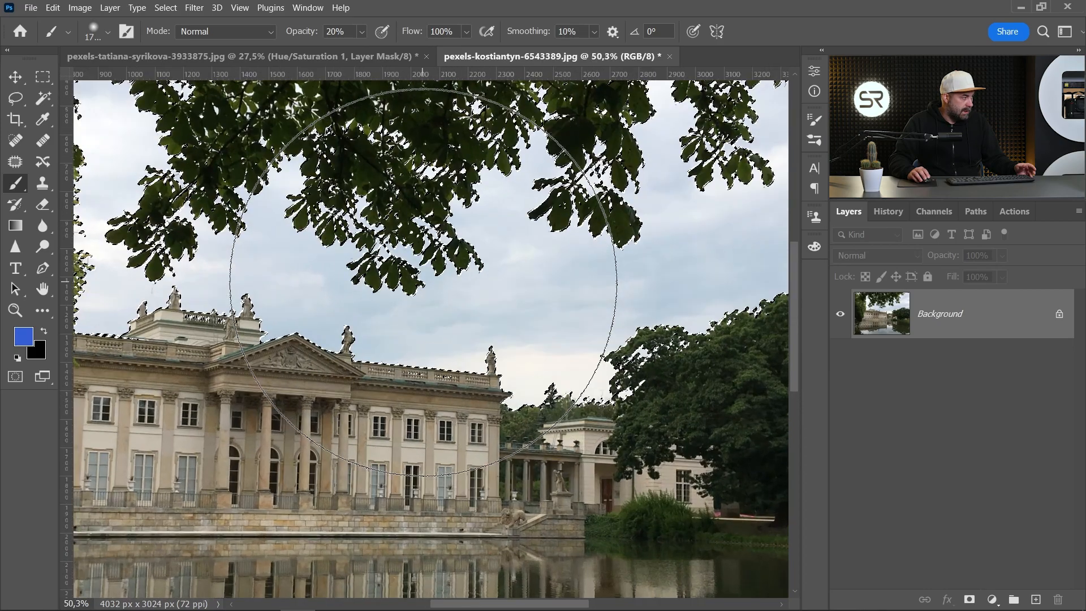
scroll(423, 281, down, 4)
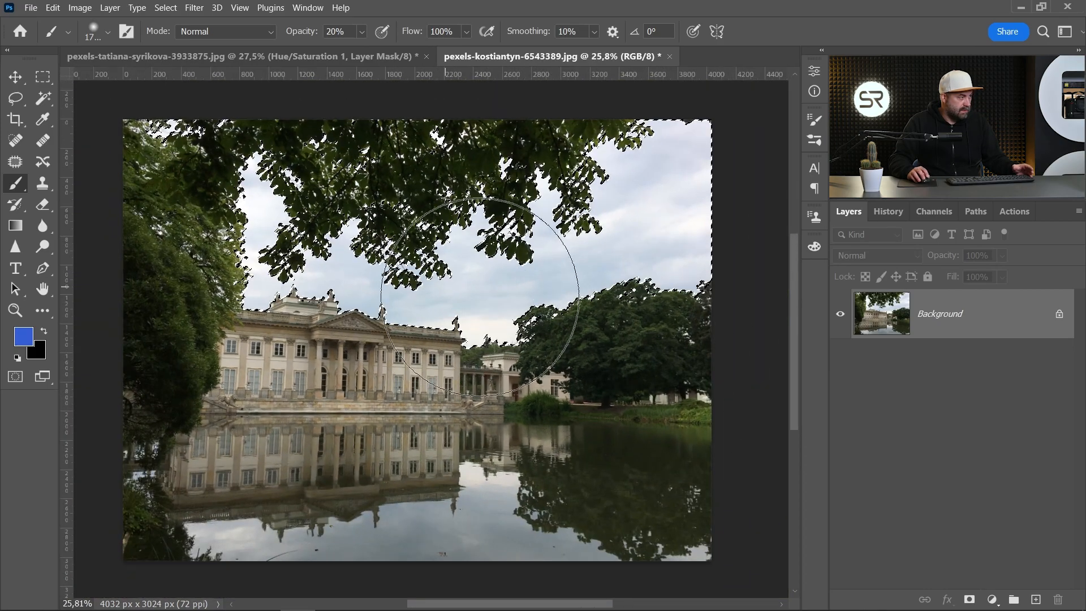
Paint the selected sky blue on a new layer with the brush at 100% opacity and deselect
click(1035, 600)
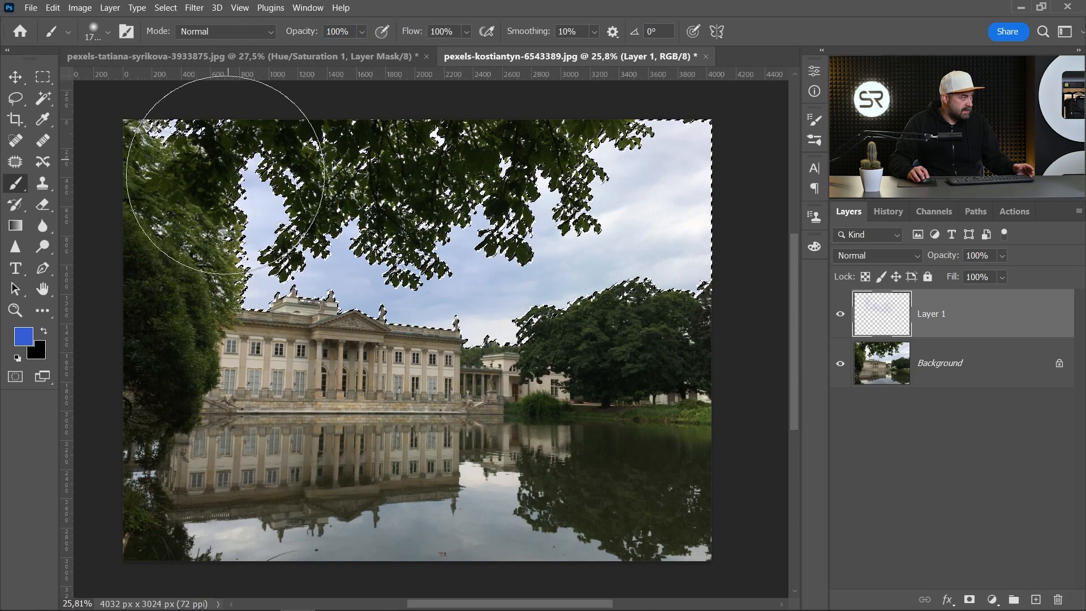
mouse_move(260, 187)
mouse_down()
mouse_move(654, 133)
mouse_move(639, 147)
mouse_move(424, 181)
mouse_move(299, 171)
mouse_up()
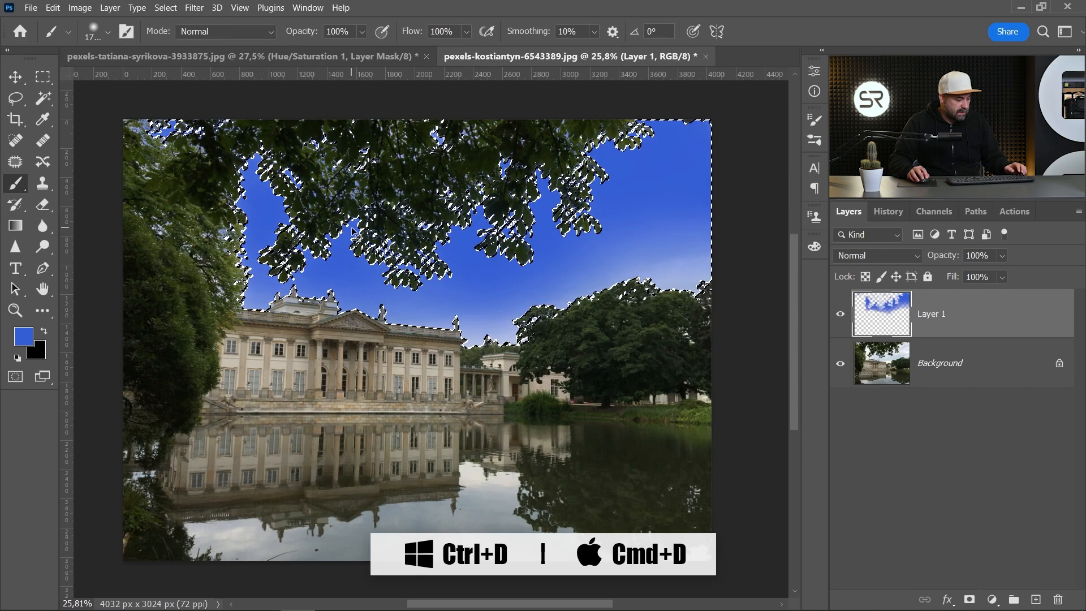
key(ctrl+d)
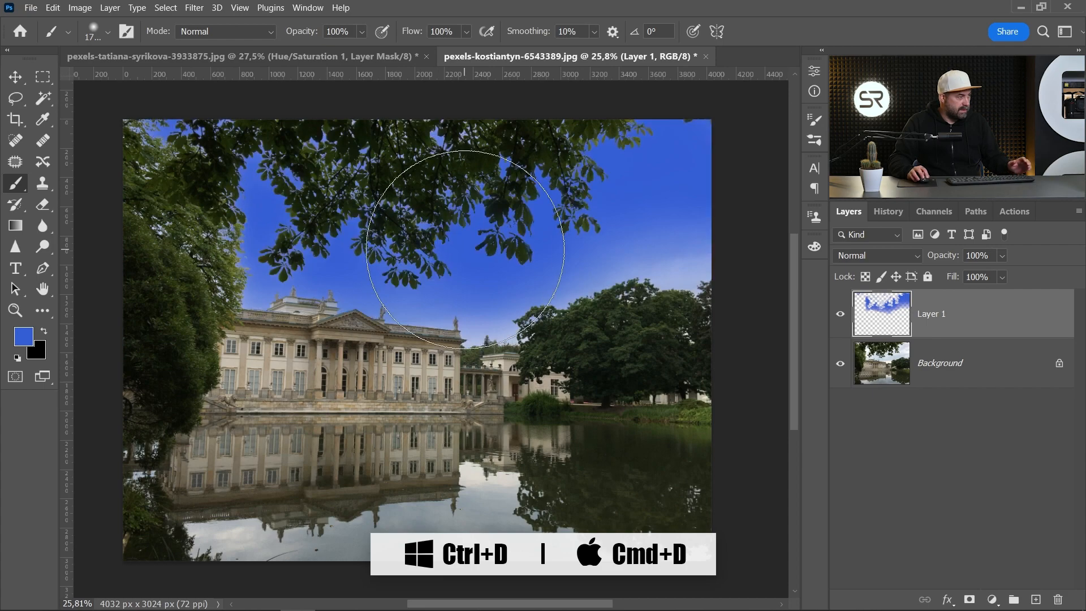
Reveal the clouds through the palace photo's blue layer by splitting the Blend If Underlying Layer white slider to 144 / 248
double_click(1057, 316)
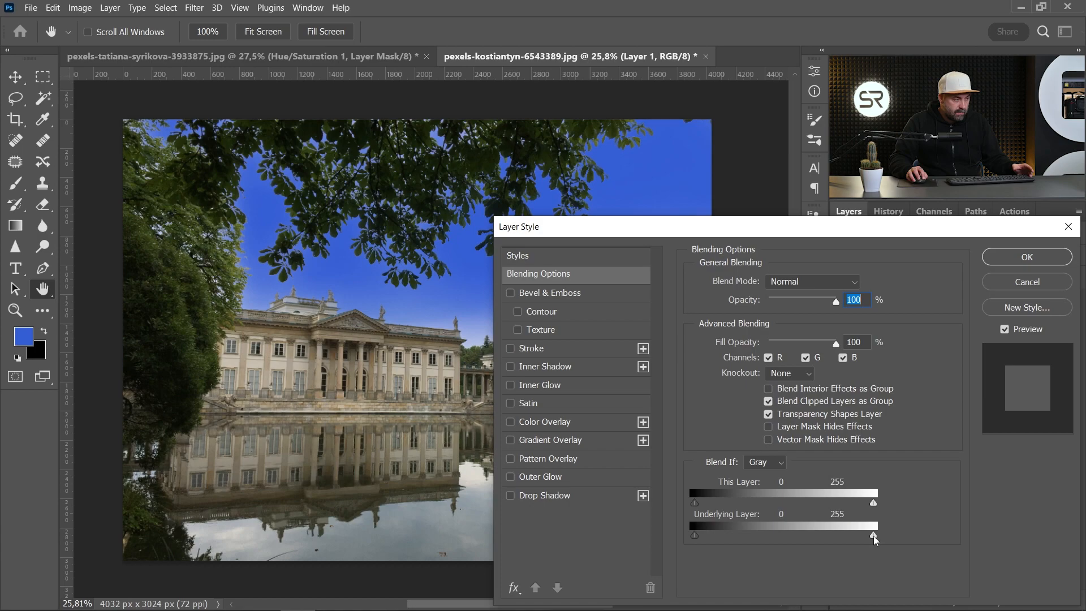
drag(873, 536, 804, 539)
drag(810, 239, 904, 287)
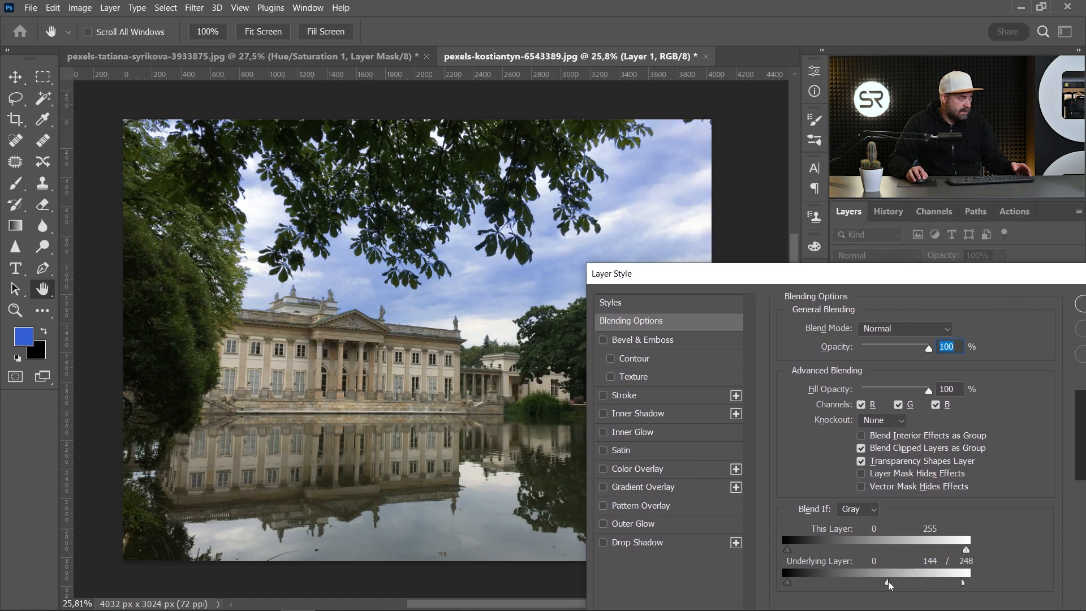
drag(948, 278, 858, 295)
key(b)
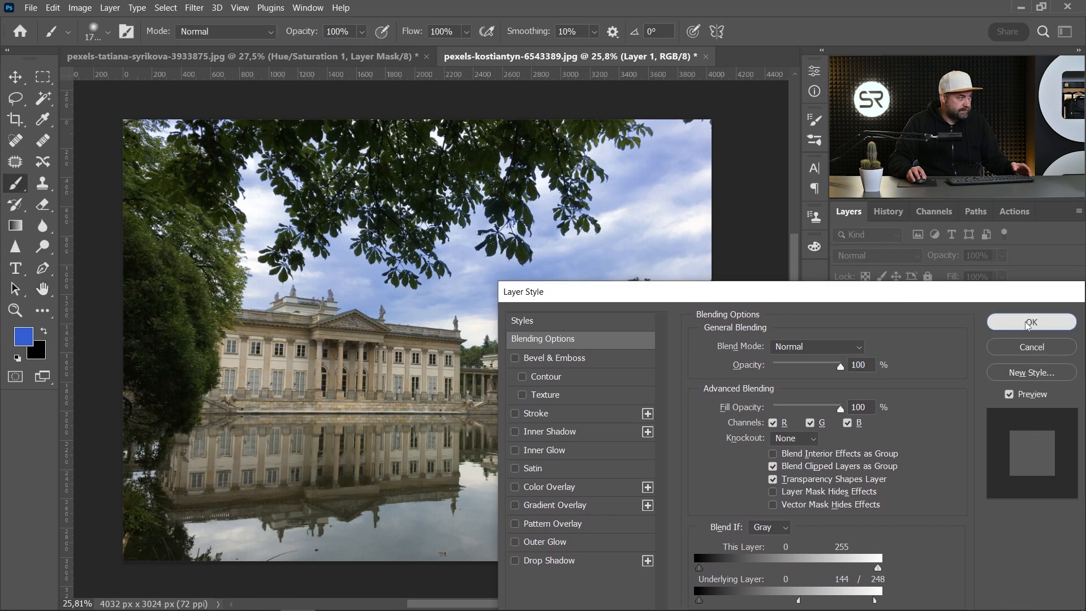
click(1029, 320)
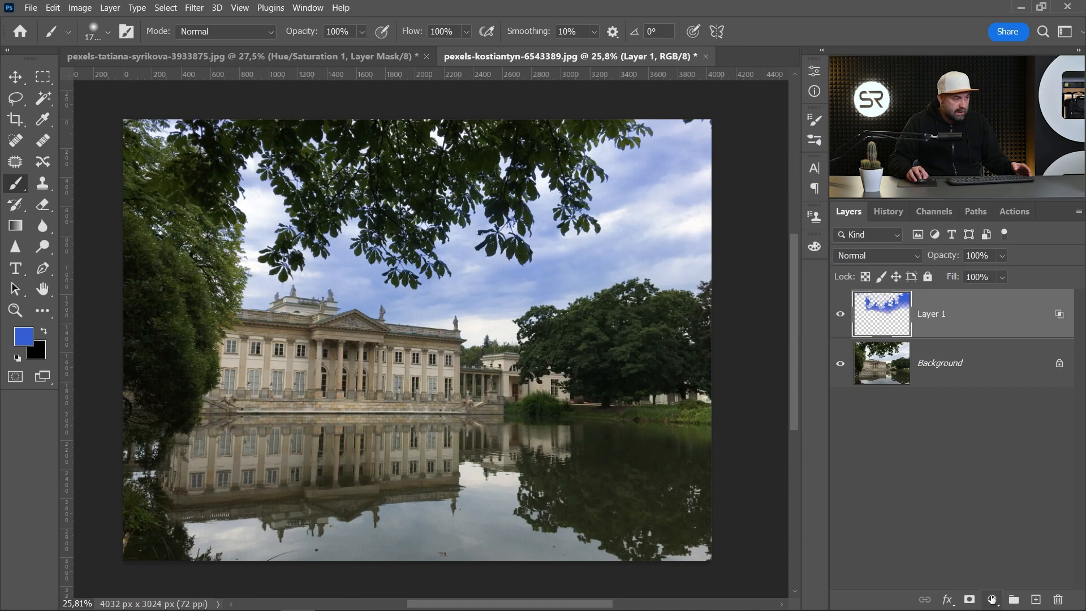
Add a Hue/Saturation adjustment clipped to the palace photo's blue layer, with hue -23 and lightness -48
click(993, 600)
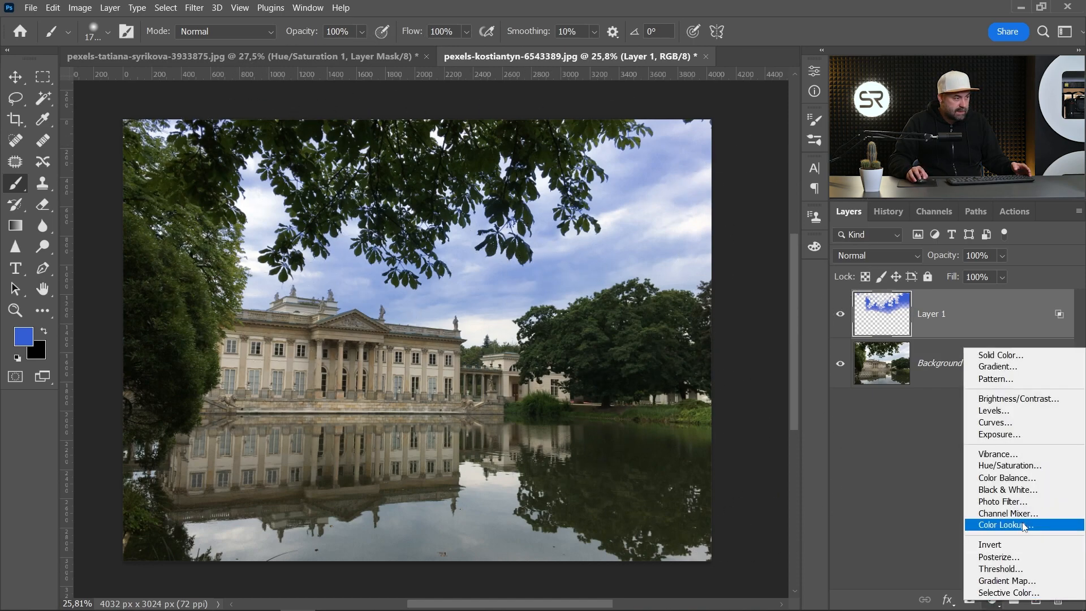
click(1010, 465)
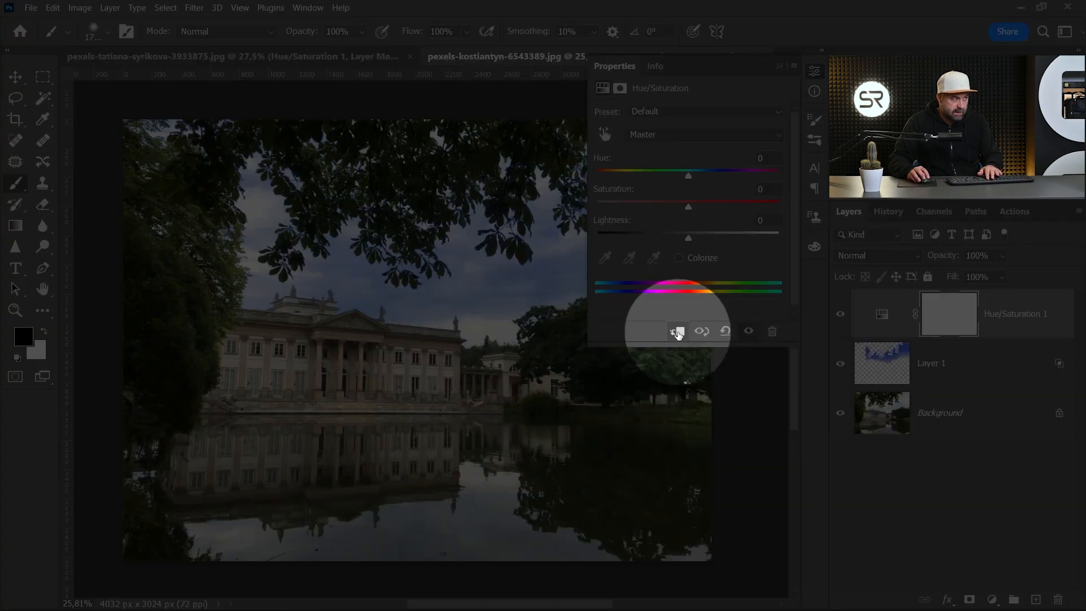
click(679, 332)
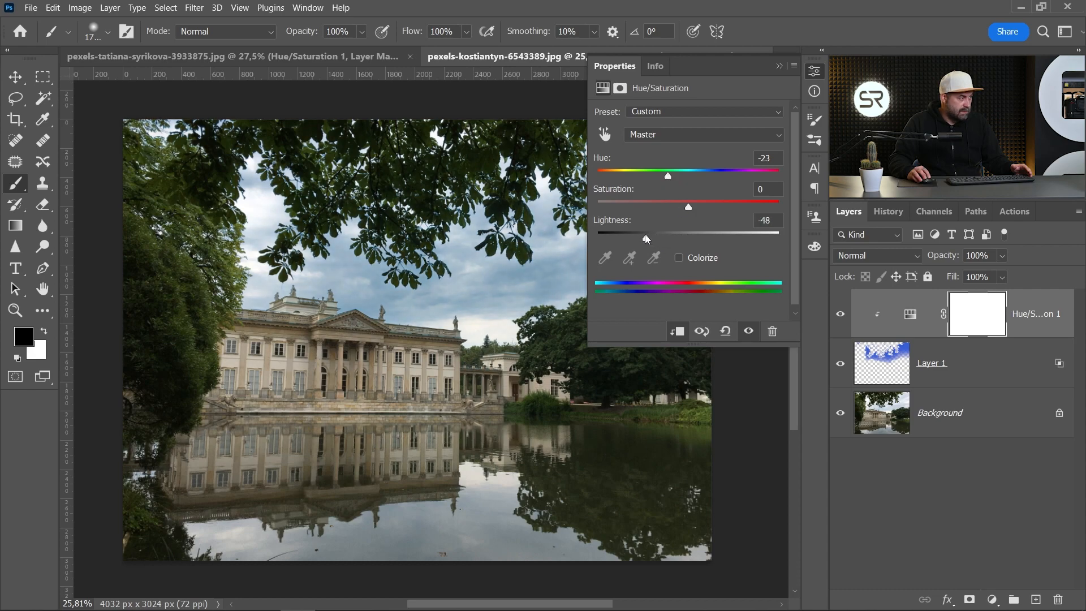
click(814, 72)
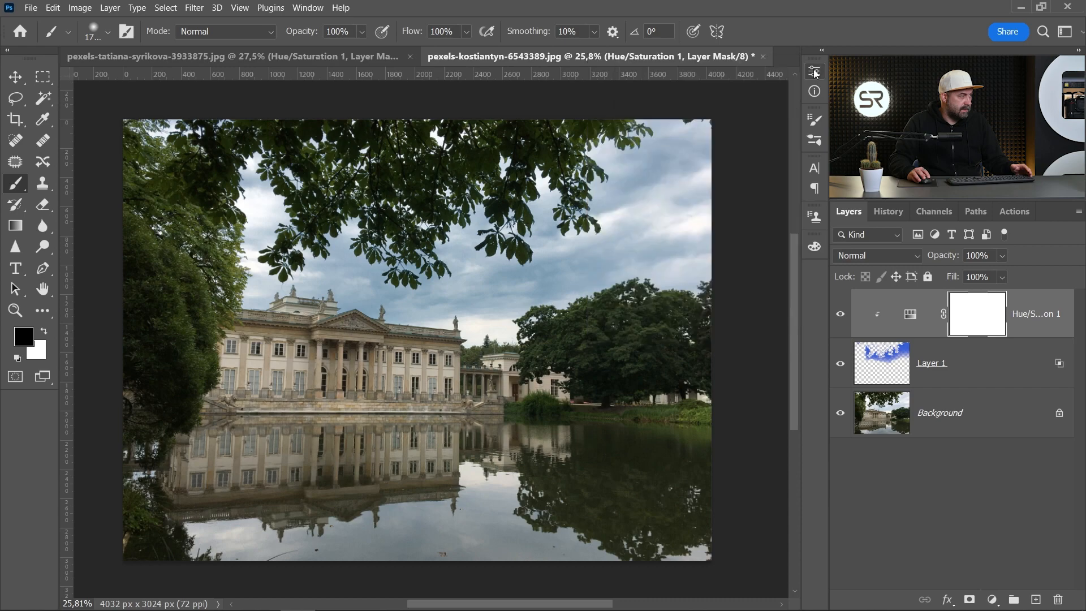
Compare the palace photo and the mountain lake photo with and without their sky layers
alt+click(840, 414)
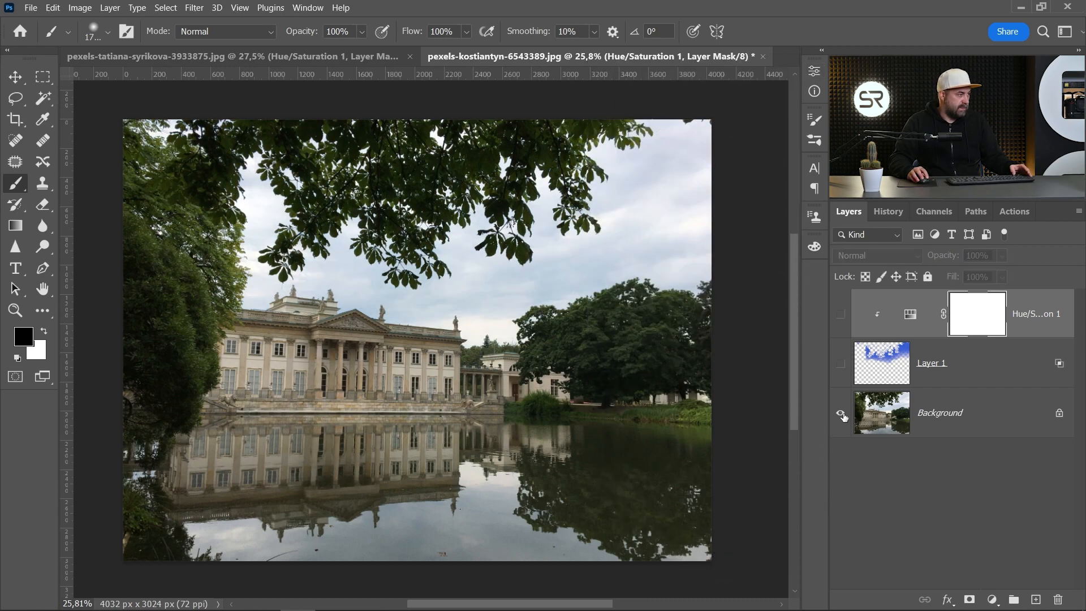
alt+click(840, 414)
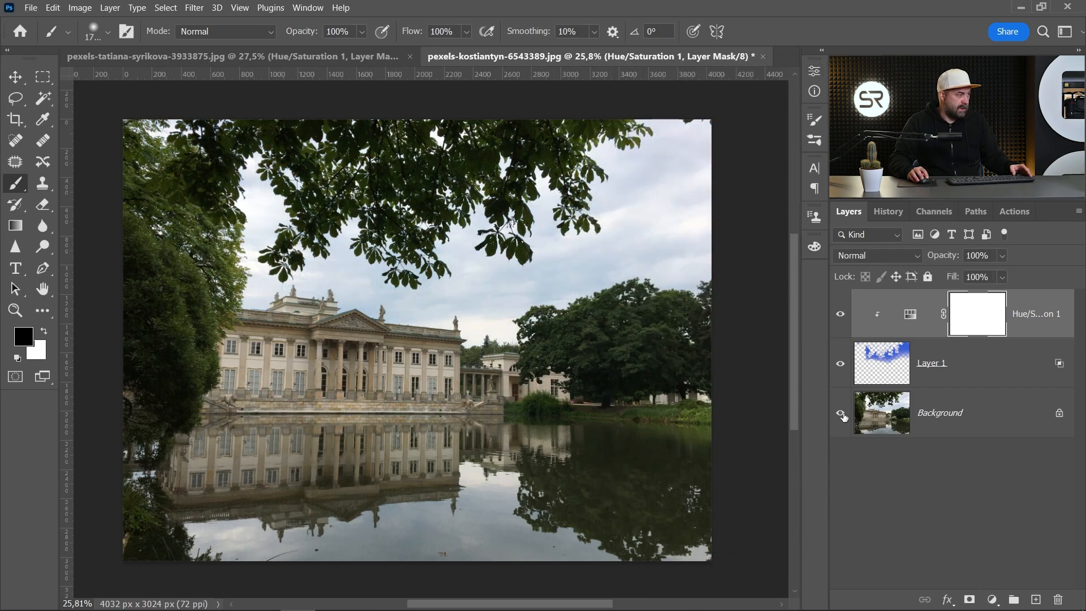
click(294, 56)
alt+click(844, 407)
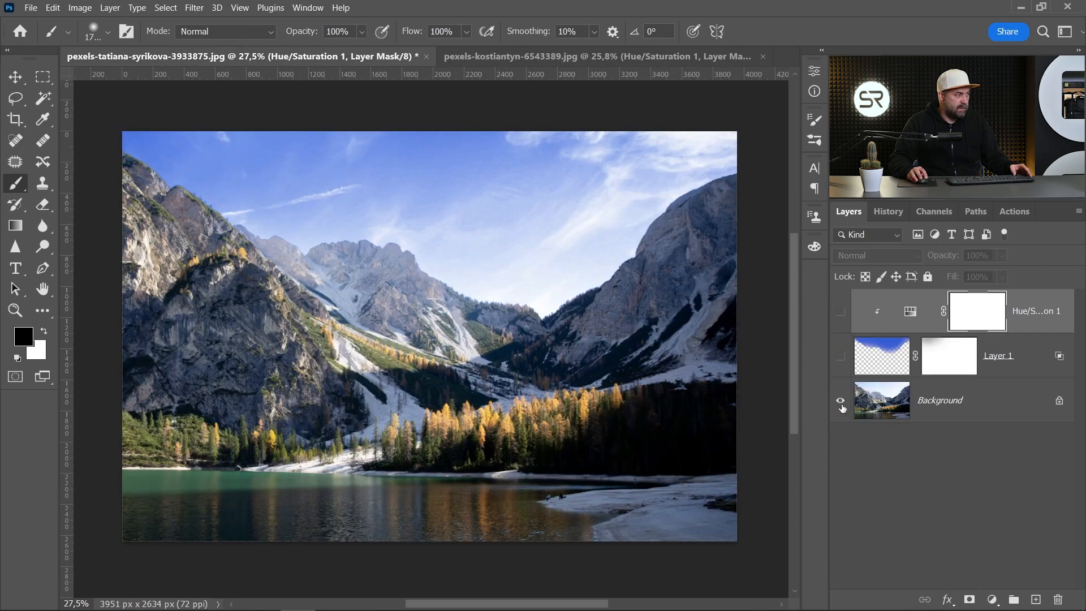
alt+click(842, 403)
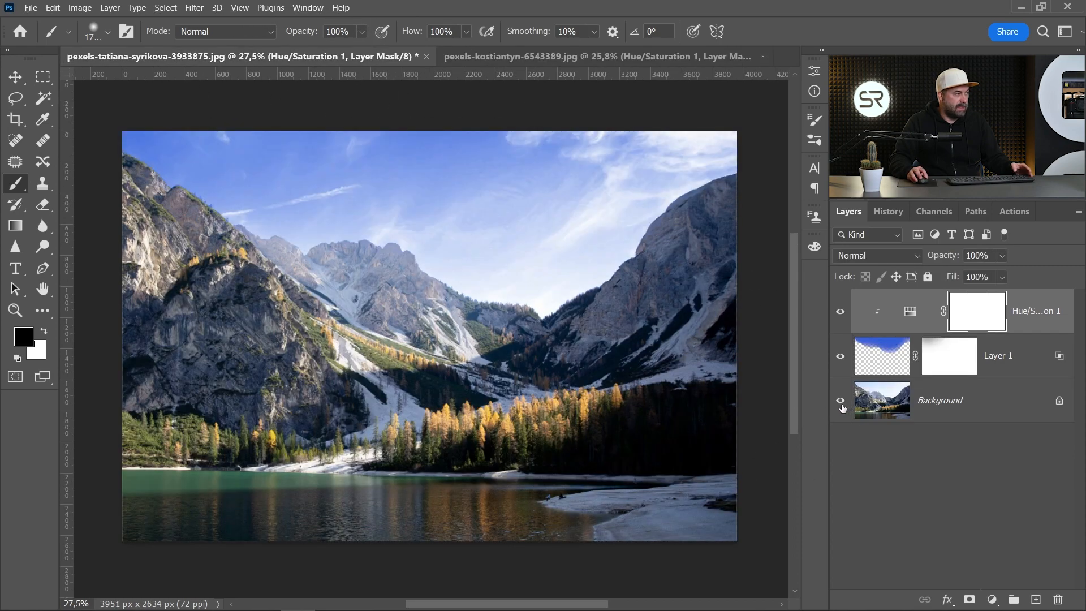